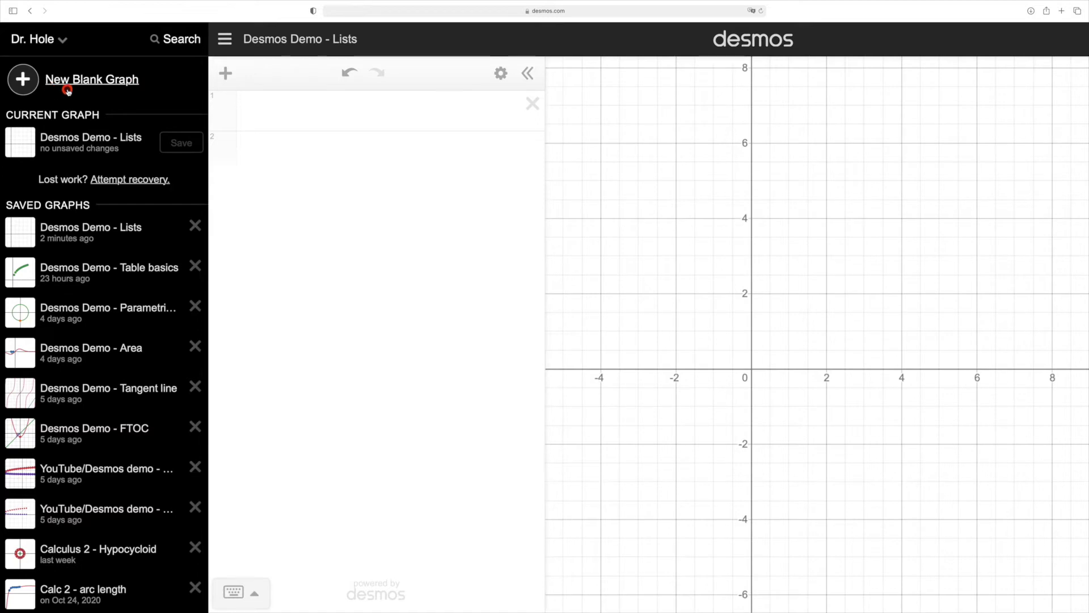
# Step: Find the example graph "Lists: Family of sin Curves" among the built-in examples and open it
pyautogui.scroll(-5, 69, 91)
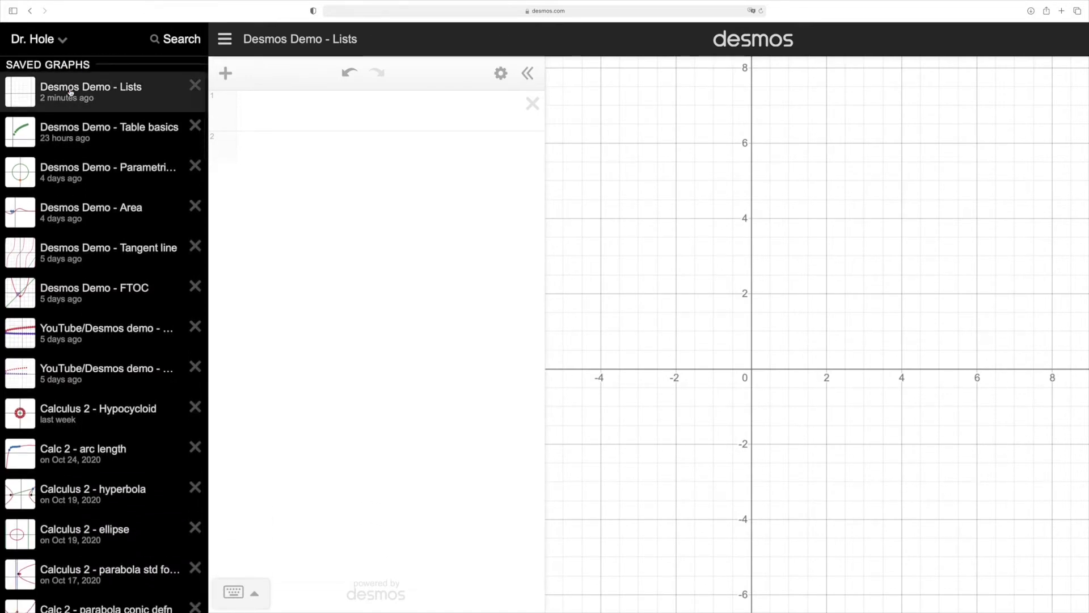
pyautogui.scroll(-15, 71, 92)
pyautogui.scroll(-20, 71, 91)
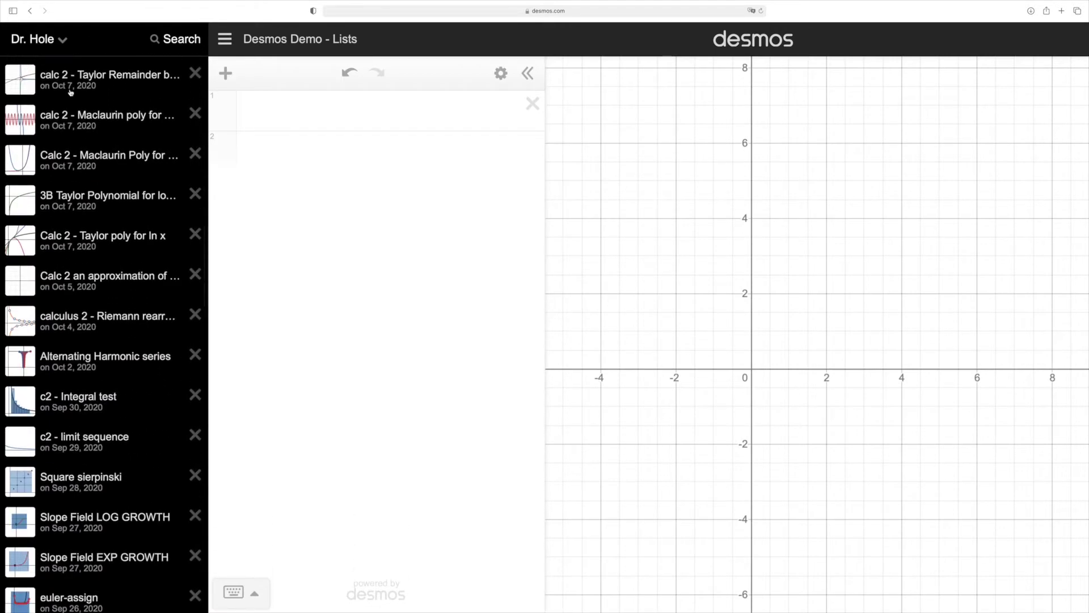
pyautogui.scroll(-3, 71, 92)
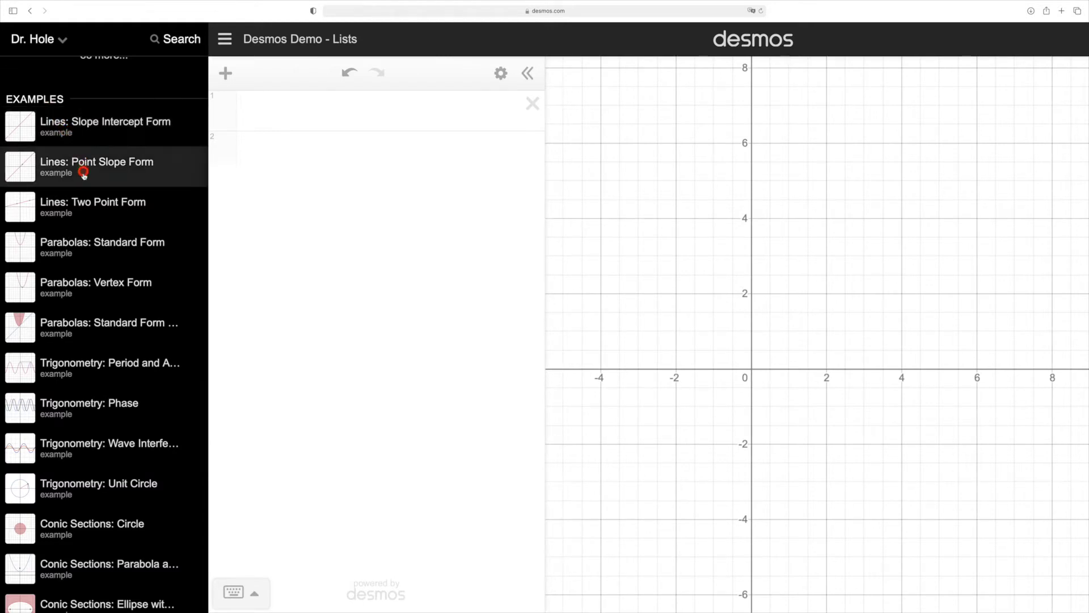
pyautogui.scroll(-6, 88, 264)
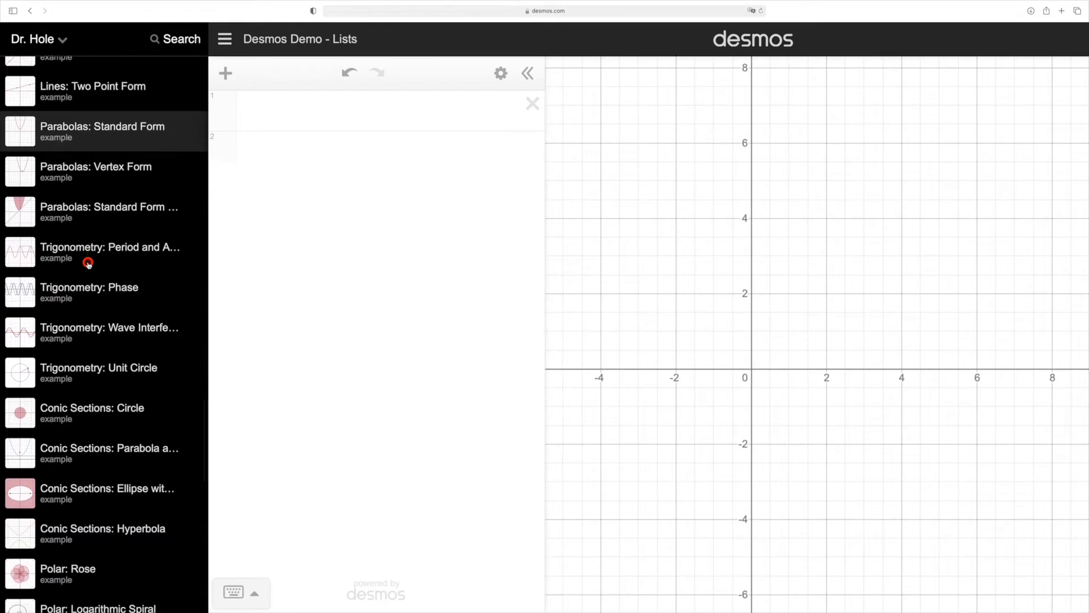
pyautogui.scroll(-6, 88, 265)
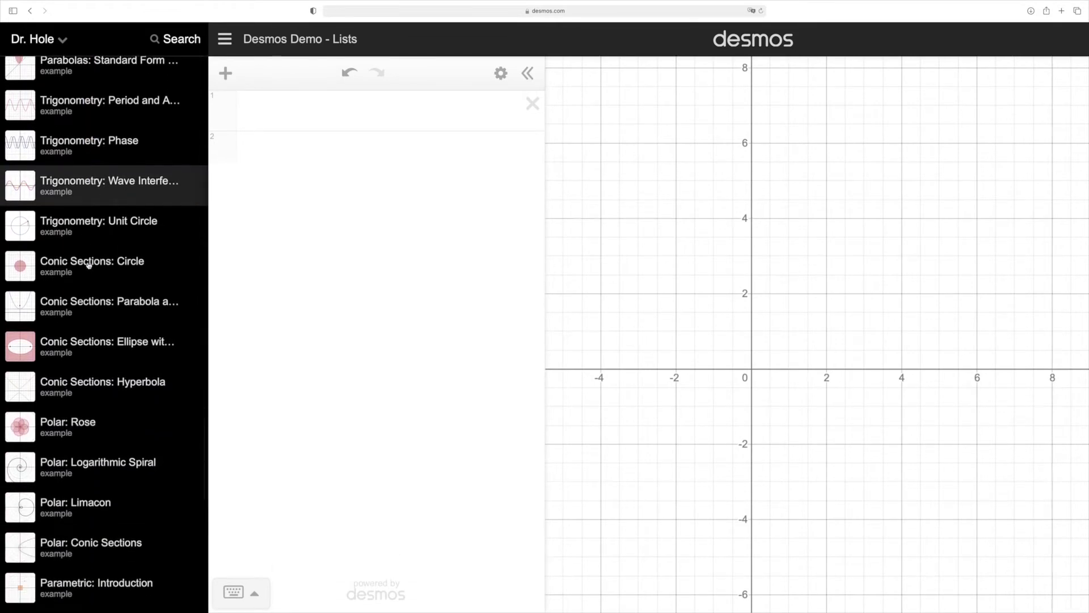
pyautogui.scroll(-7, 88, 265)
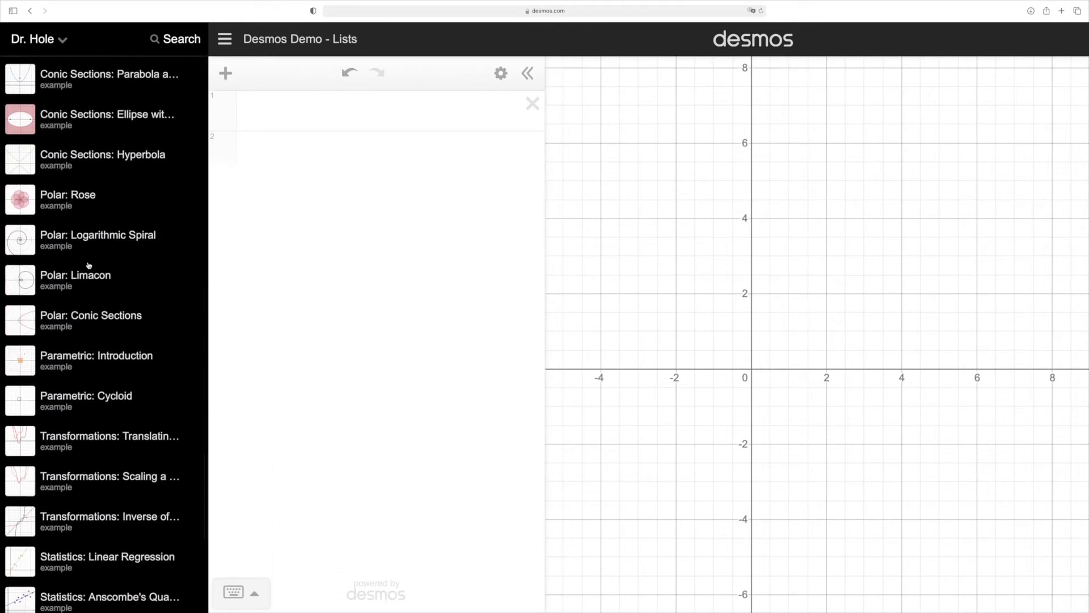
pyautogui.scroll(-6, 88, 264)
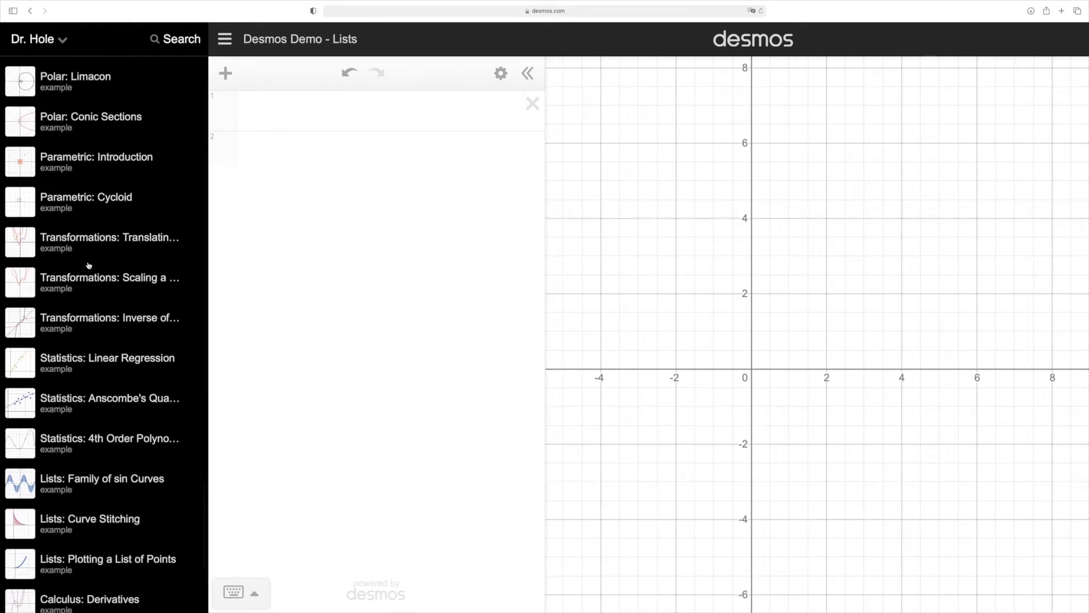
pyautogui.scroll(-3, 88, 265)
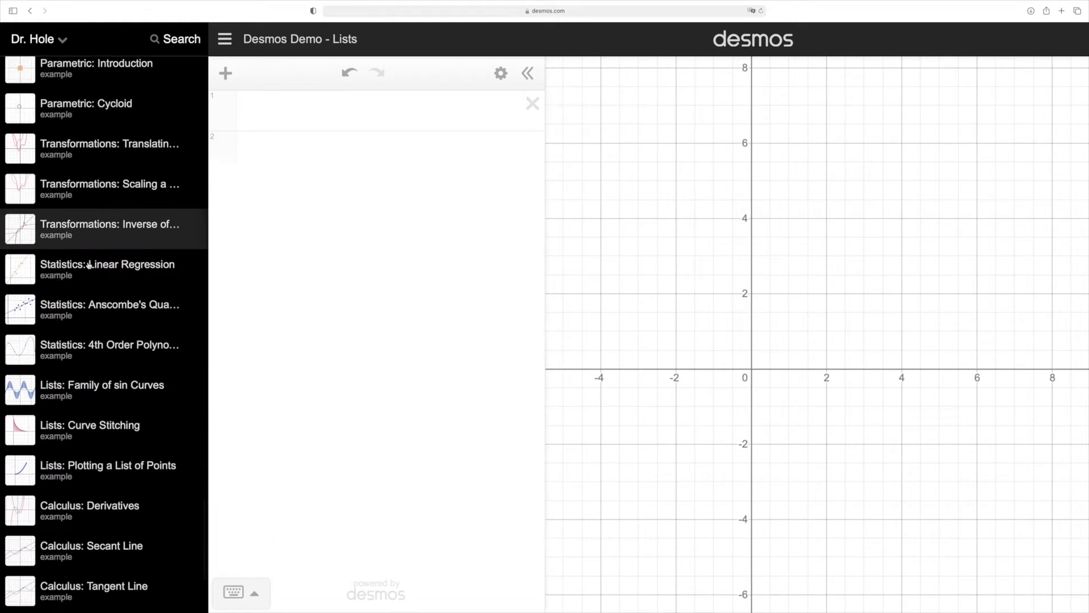
pyautogui.scroll(-4, 88, 265)
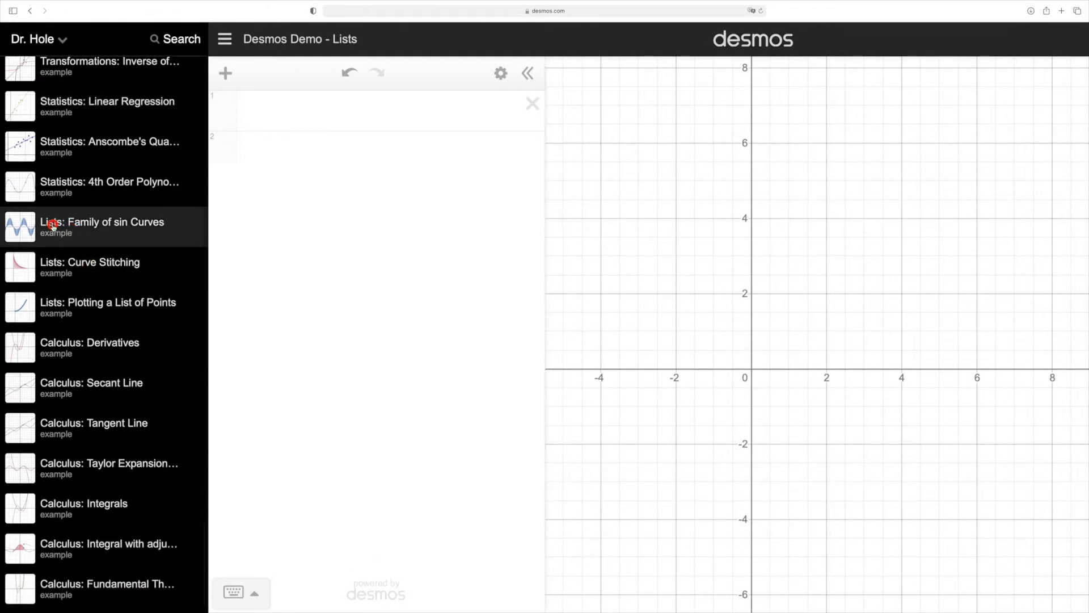
pyautogui.click(68, 224)
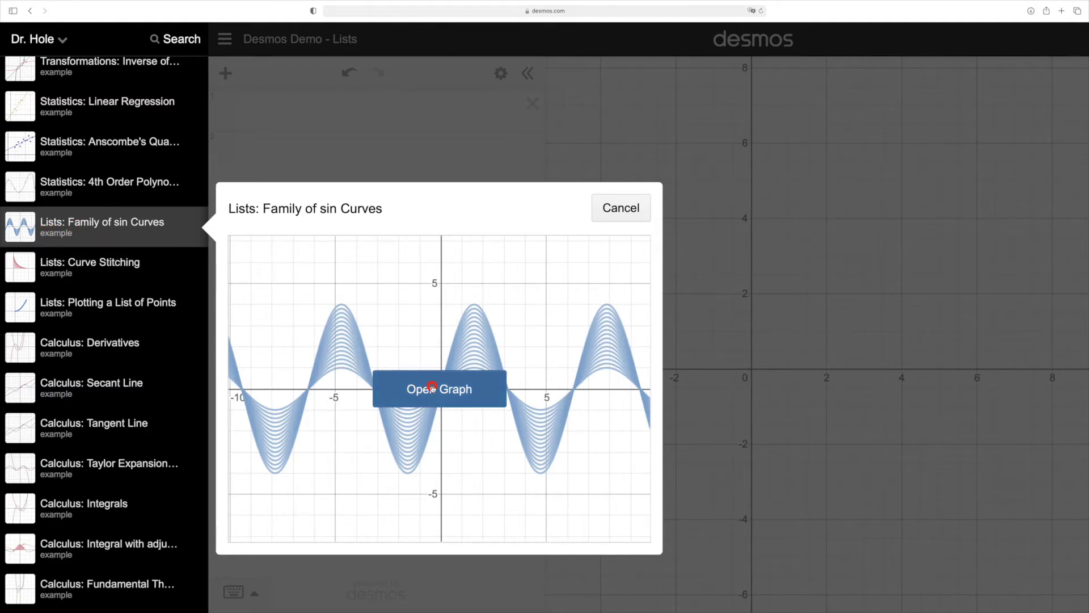
pyautogui.click(432, 388)
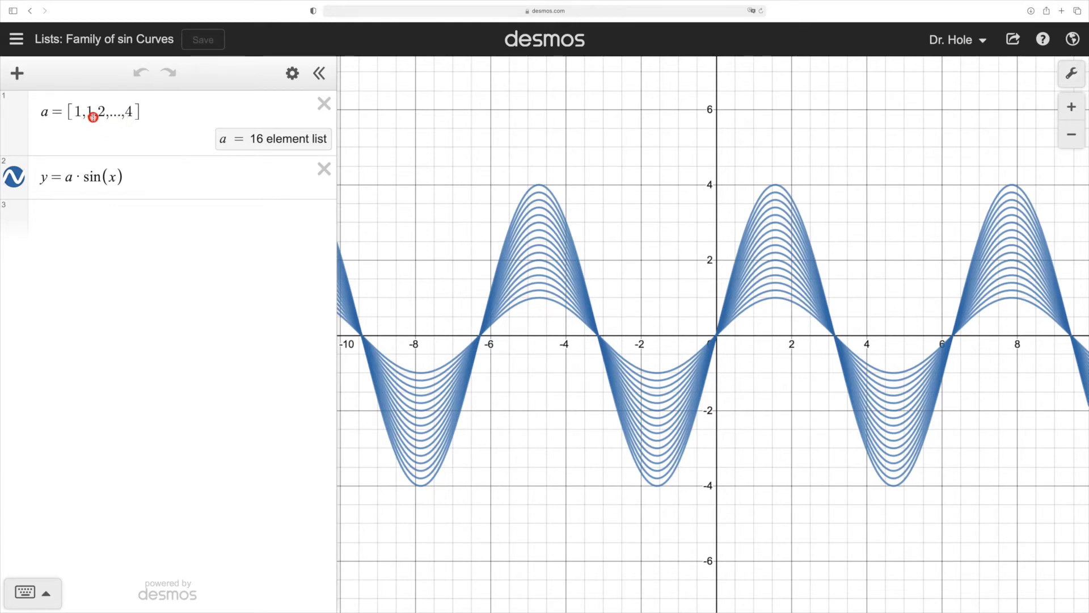
# Step: Set the second value of list a to 1.5, making it [1,1.5,...,4]
pyautogui.click(103, 109)
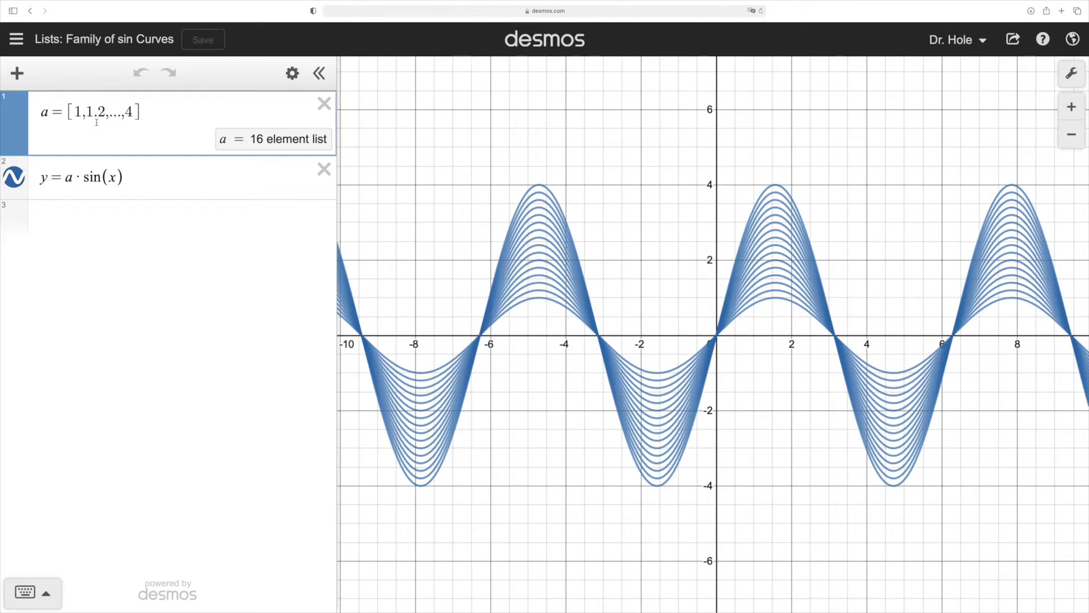
pyautogui.press('BackSpace')
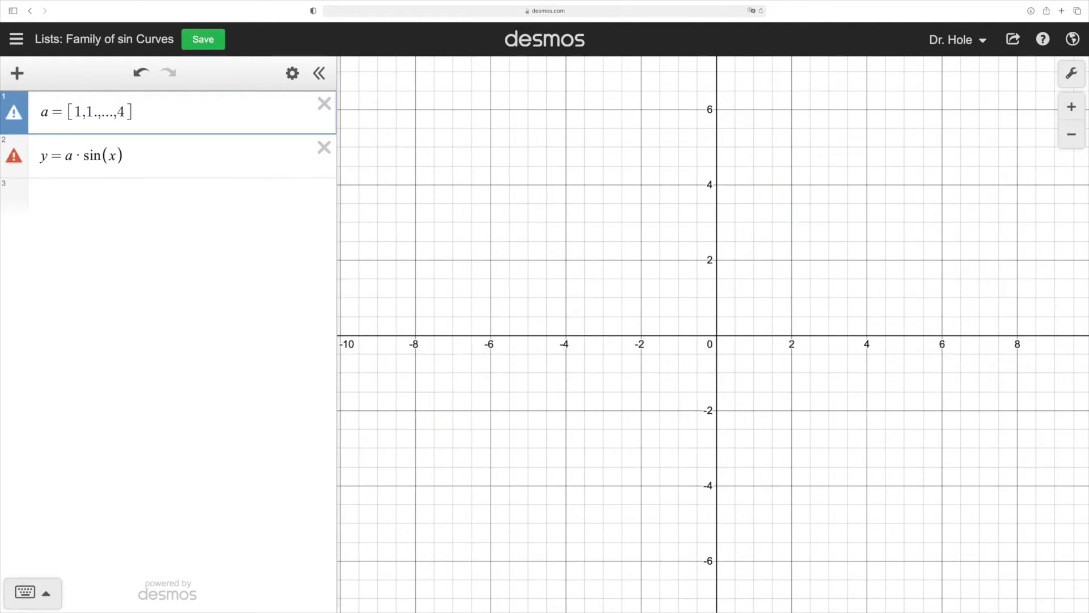
pyautogui.write('5')
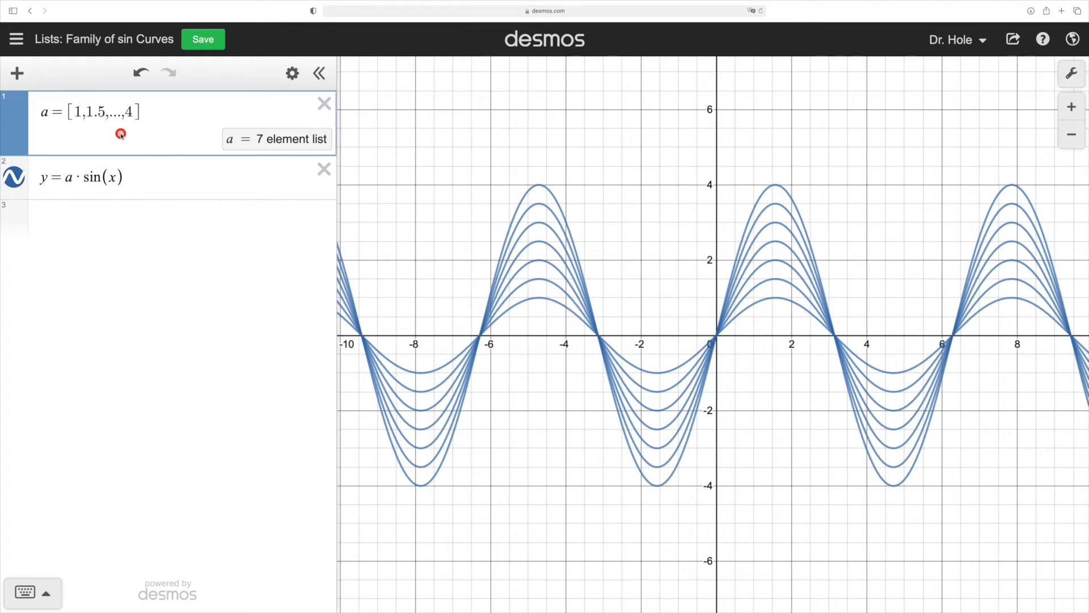
# Step: Replace the second value of list a with 2, and hide and show the sine curves once
pyautogui.press('BackSpace')
pyautogui.press('BackSpace')
pyautogui.press('BackSpace')
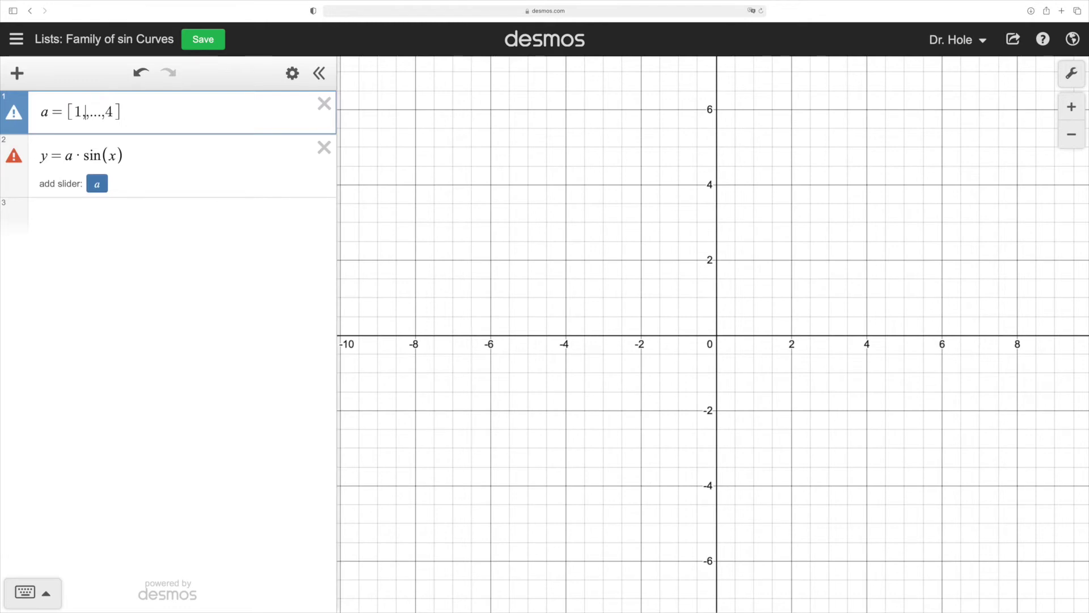
pyautogui.write('2')
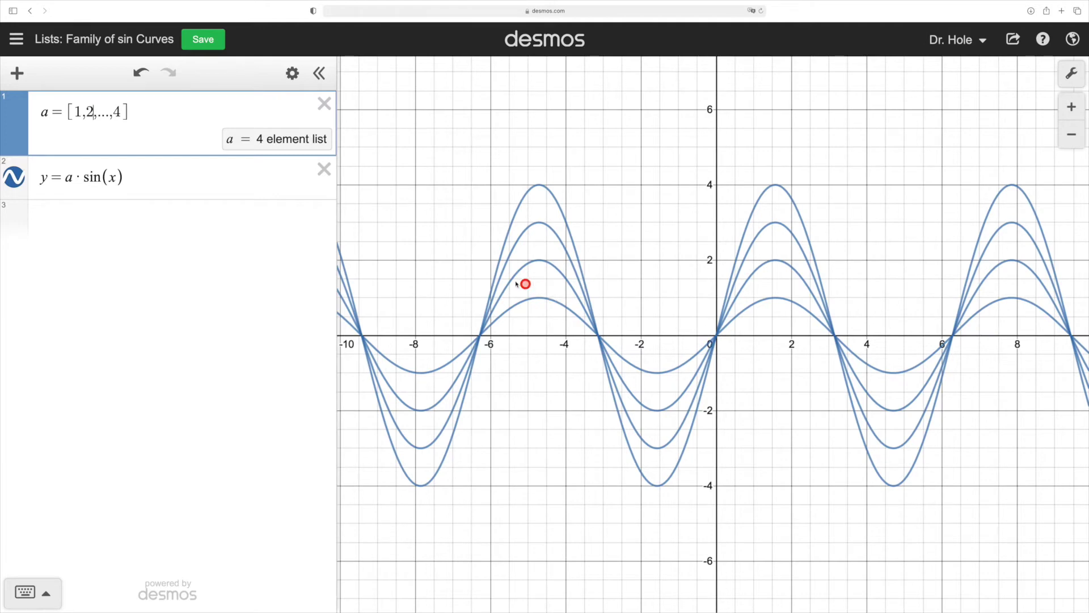
pyautogui.click(15, 177)
pyautogui.click(15, 178)
# Step: Redefine list a as [1,...,100] by removing its second value and raising the end value to 10 and 100
pyautogui.press('BackSpace')
pyautogui.press('BackSpace')
pyautogui.press('BackSpace')
pyautogui.write('1')
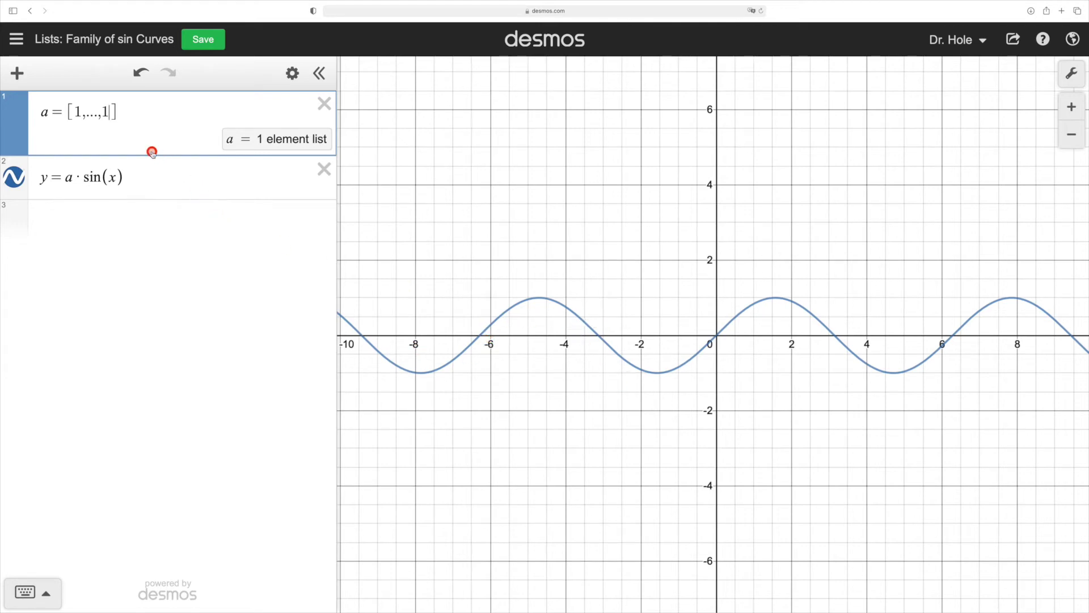
pyautogui.write('0')
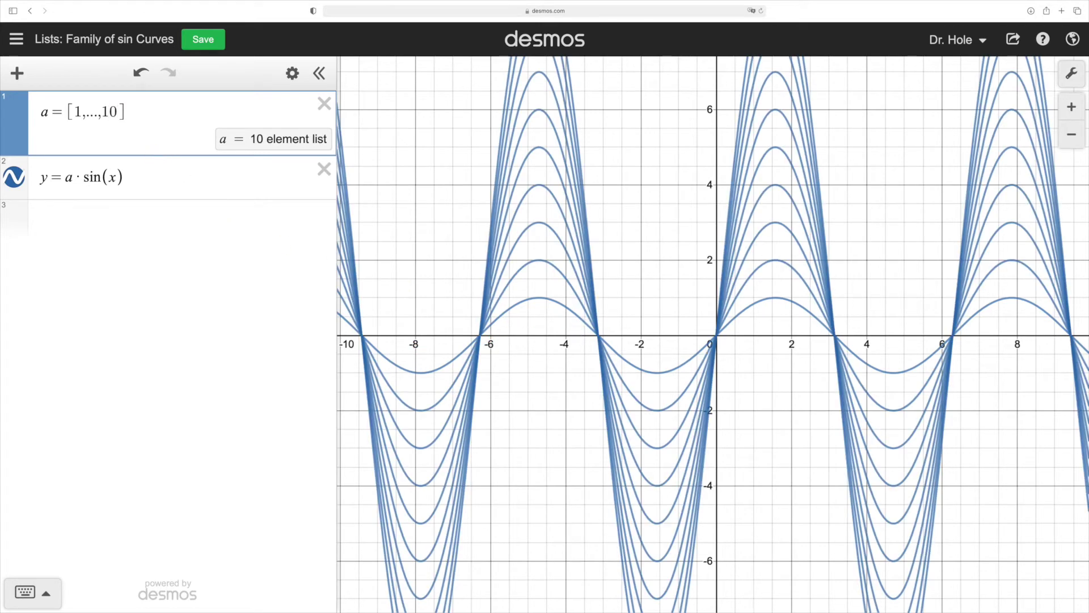
pyautogui.write('0')
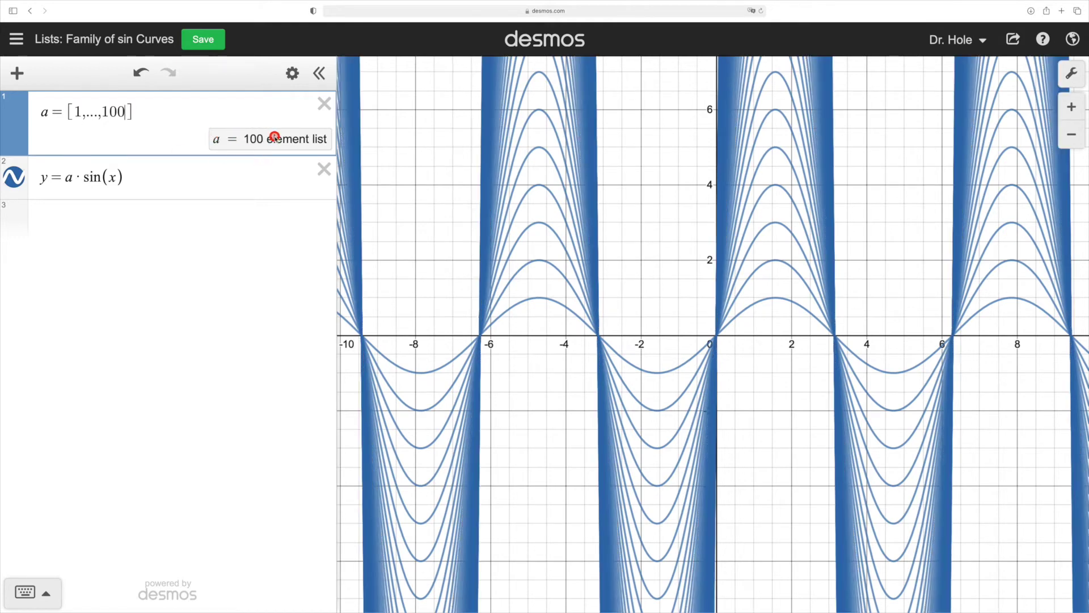
pyautogui.click(68, 183)
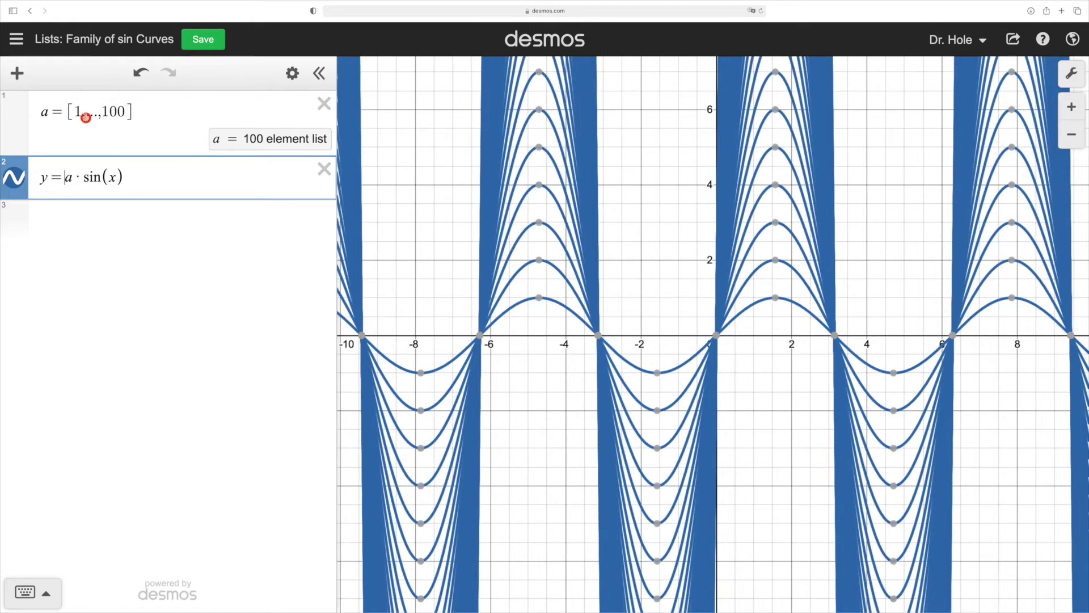
# Step: Open the example graph "Lists: Curve Stitching"
pyautogui.click(16, 39)
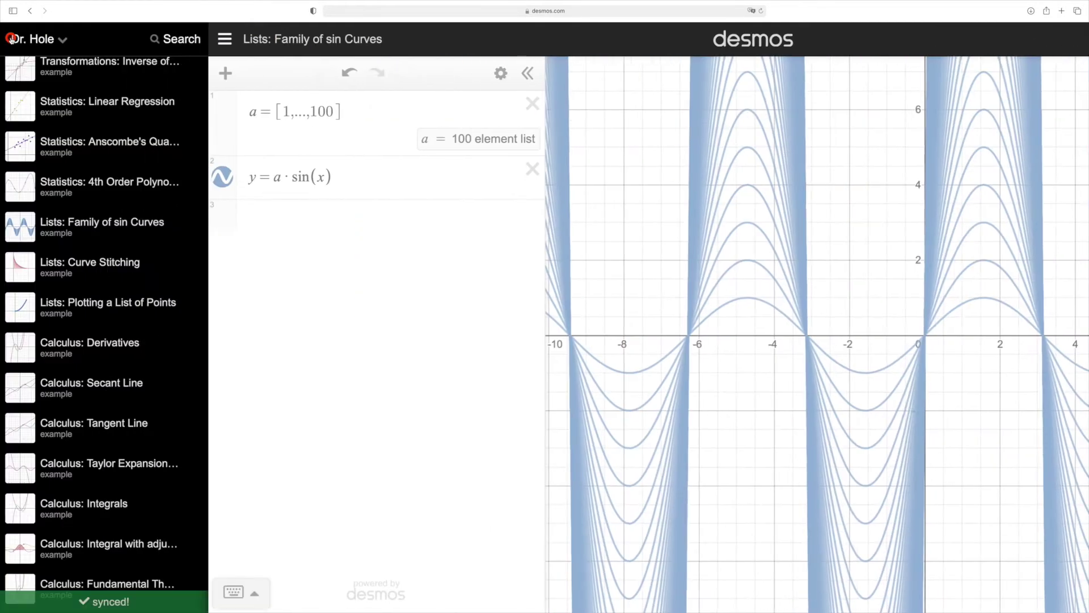
pyautogui.click(52, 267)
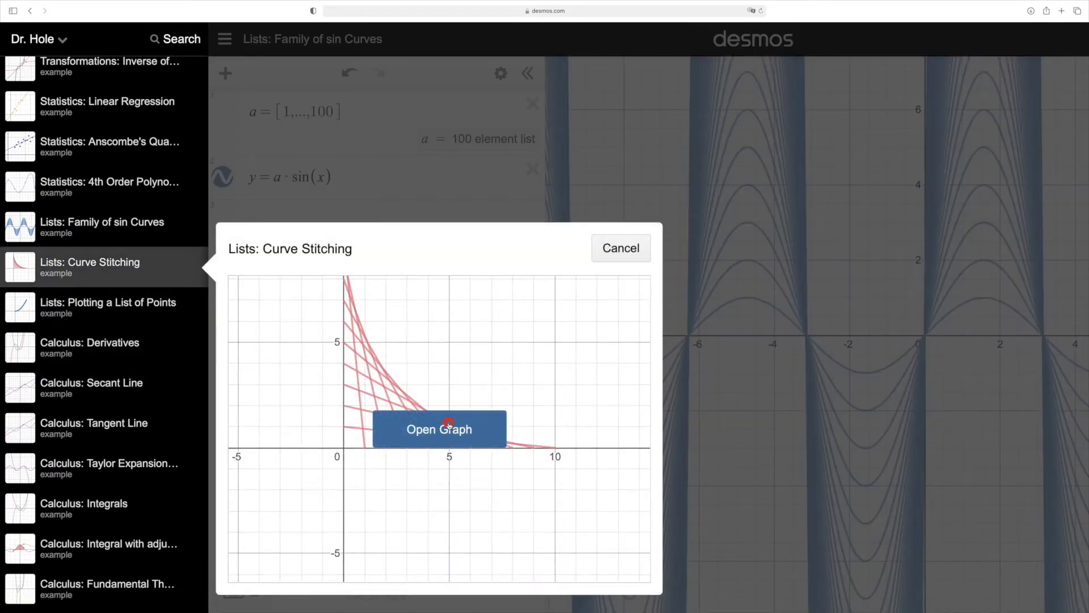
pyautogui.click(447, 427)
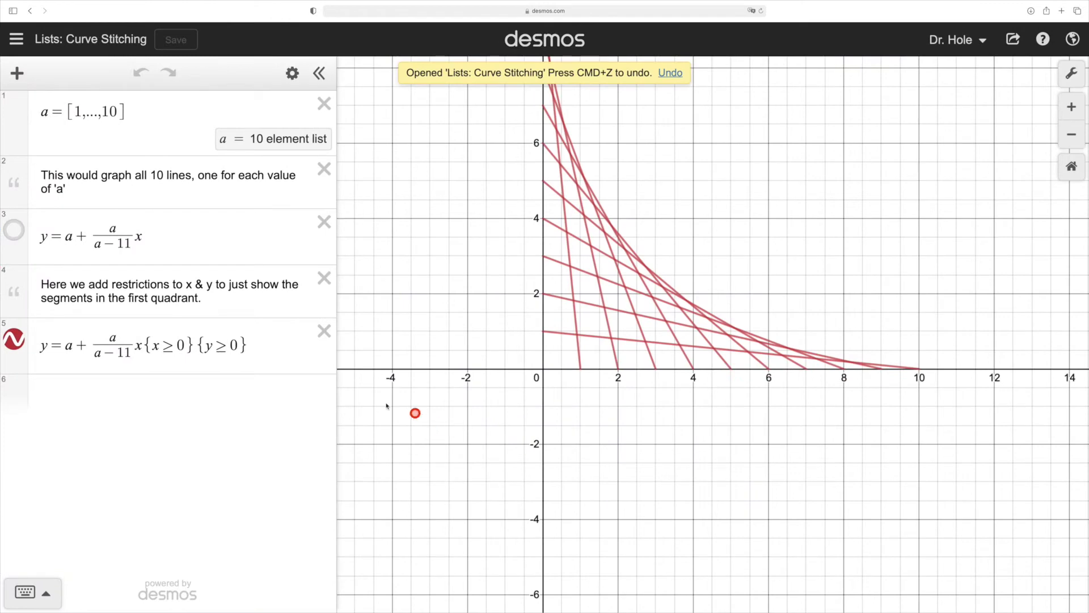
# Step: Insert 1.1 as the second value of list a and show the unrestricted lines y = a + a/(a-11)x
pyautogui.click(80, 114)
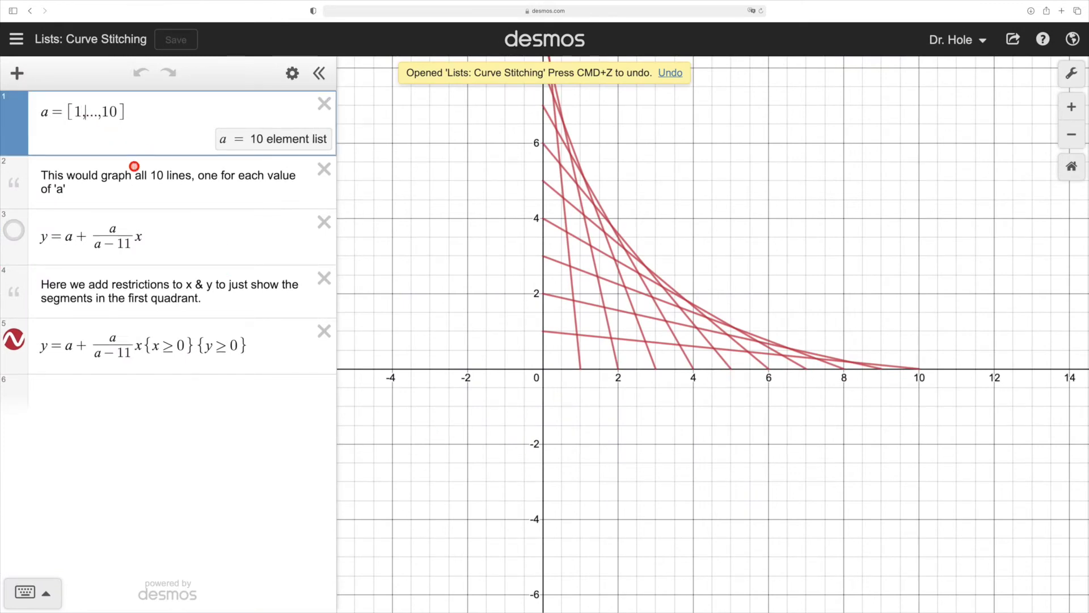
pyautogui.write(',1,1')
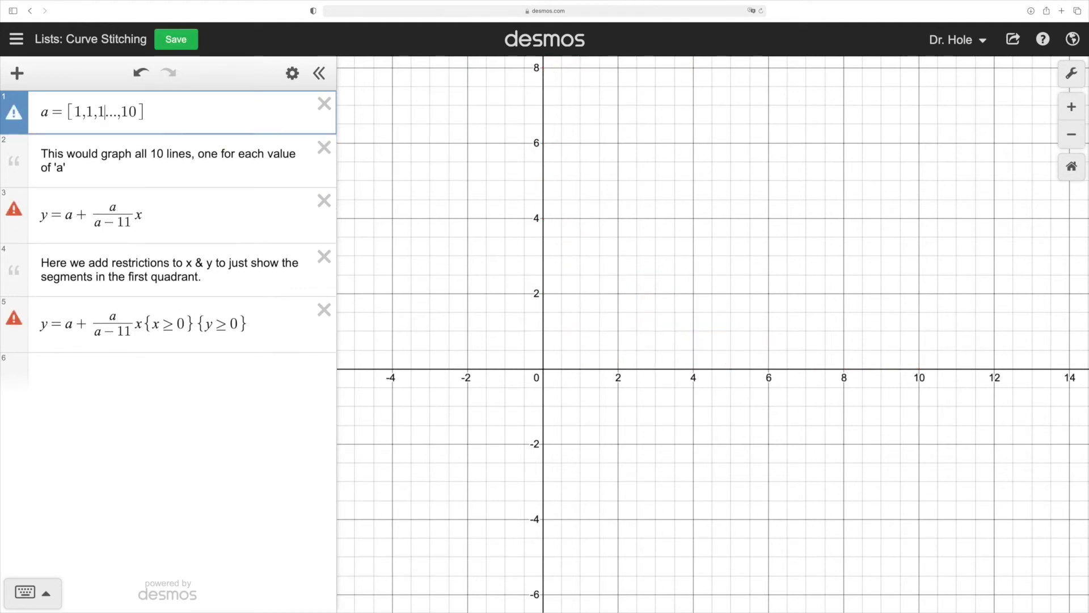
pyautogui.press('BackSpace')
pyautogui.write('.')
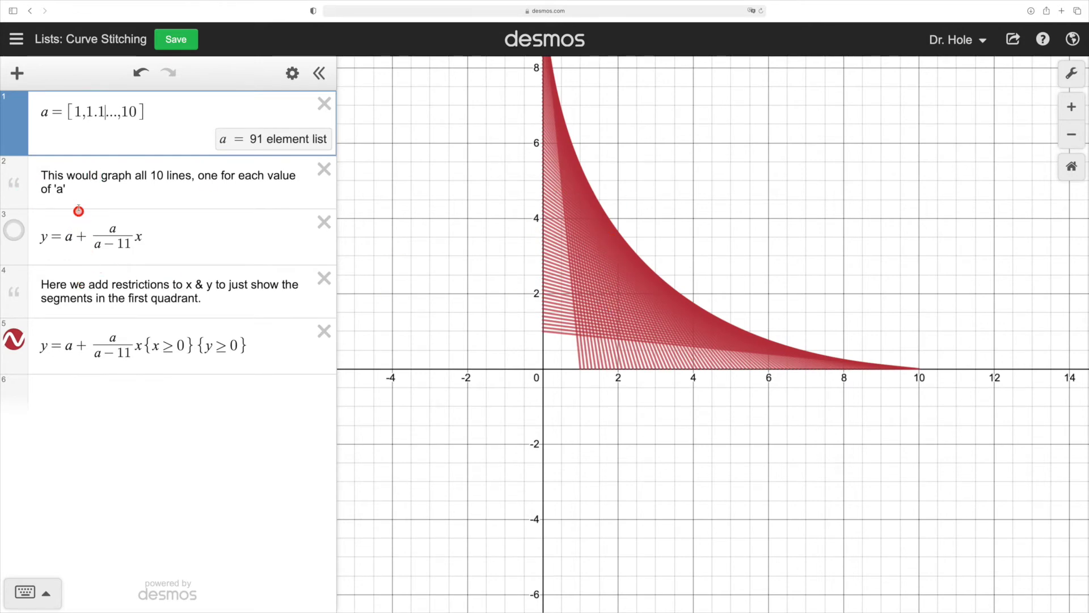
pyautogui.click(15, 230)
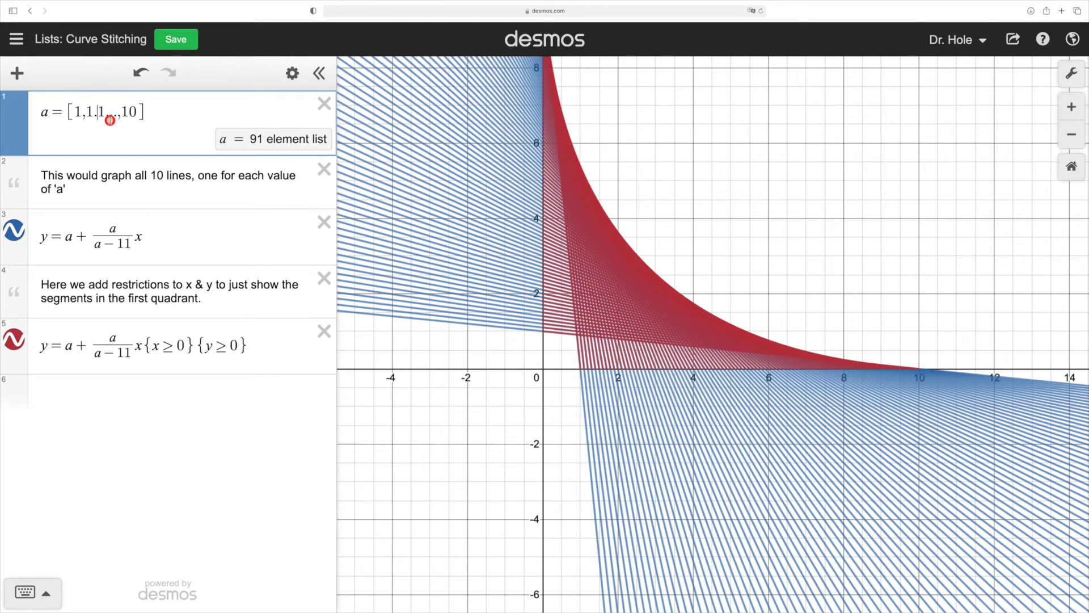
# Step: Replace the second value of list a with 2, making it [1,2...,10]
pyautogui.press('BackSpace')
pyautogui.press('BackSpace')
pyautogui.press('BackSpace')
pyautogui.write('2')
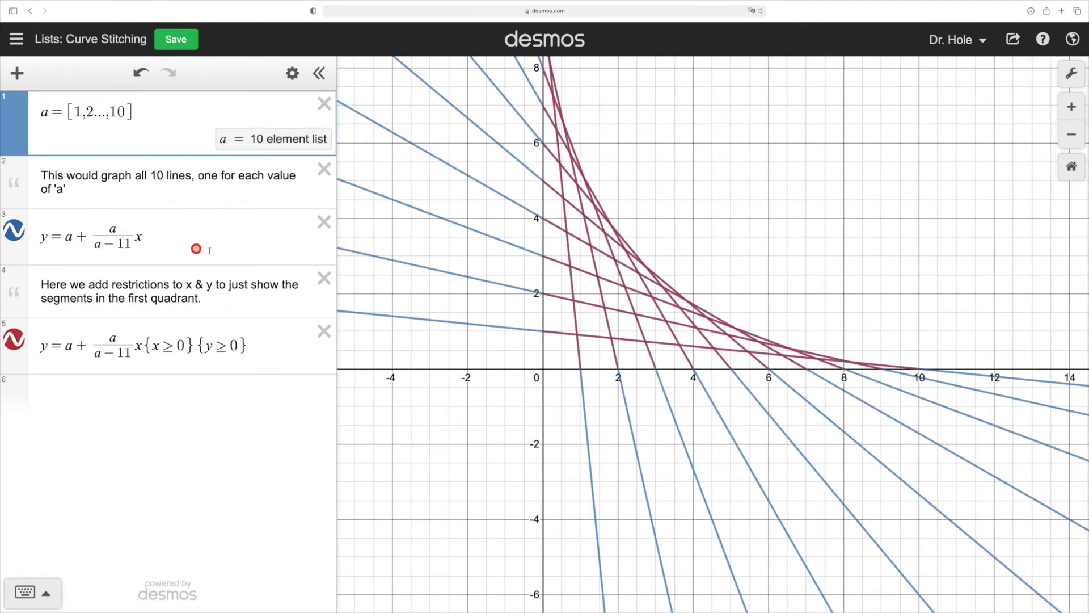
# Step: Hide and show the restricted first-quadrant segments once, and hide the unrestricted lines
pyautogui.click(15, 344)
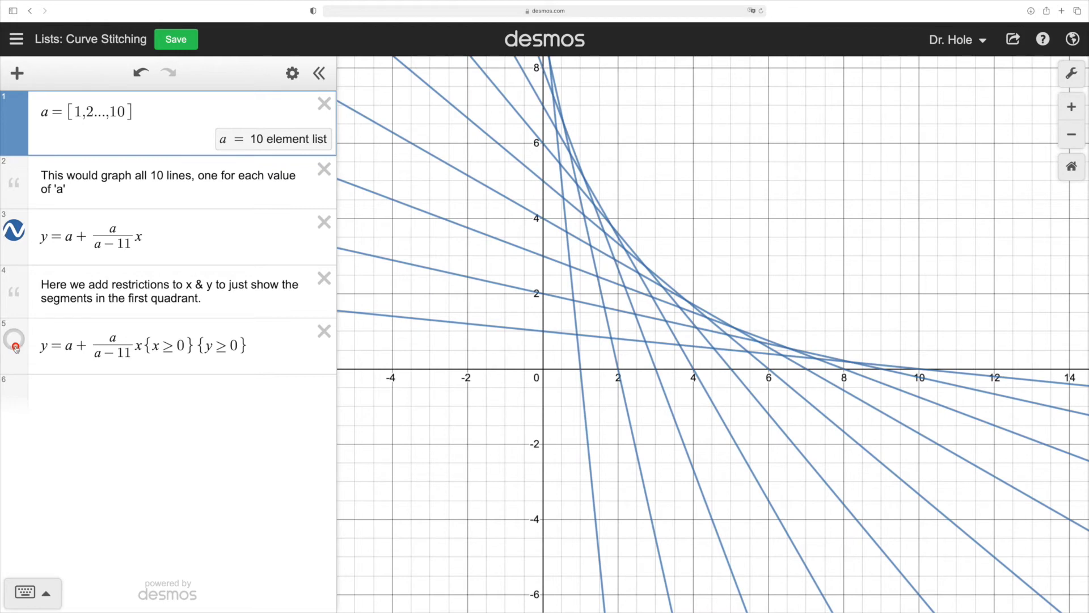
pyautogui.click(16, 344)
pyautogui.click(13, 230)
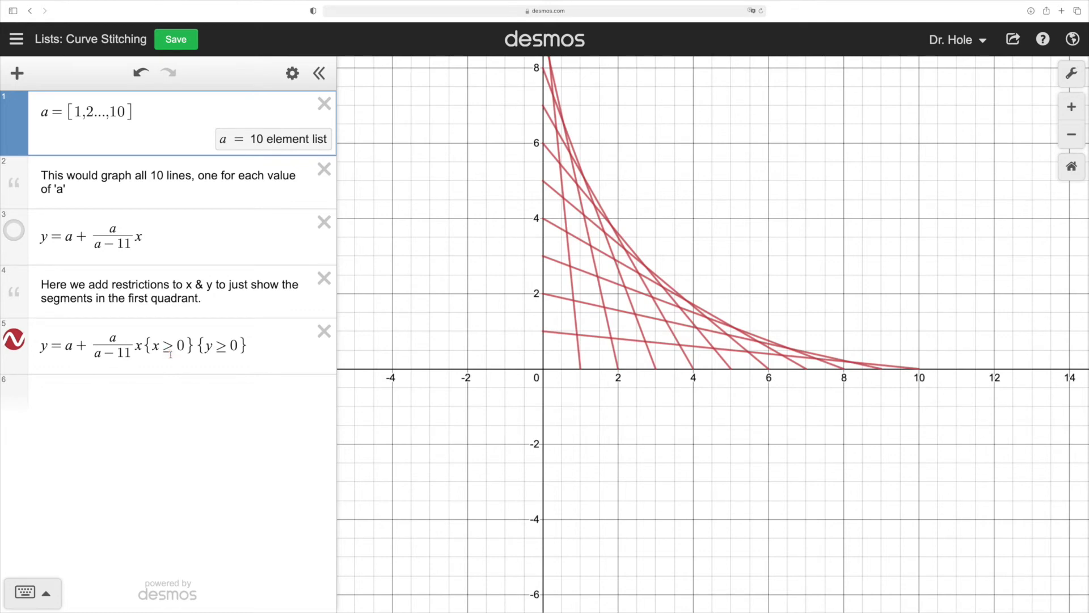
# Step: Remove the {y ≥ 0} restriction from the restricted line equation and restore it
pyautogui.moveTo(250, 348); pyautogui.dragTo(228, 345)
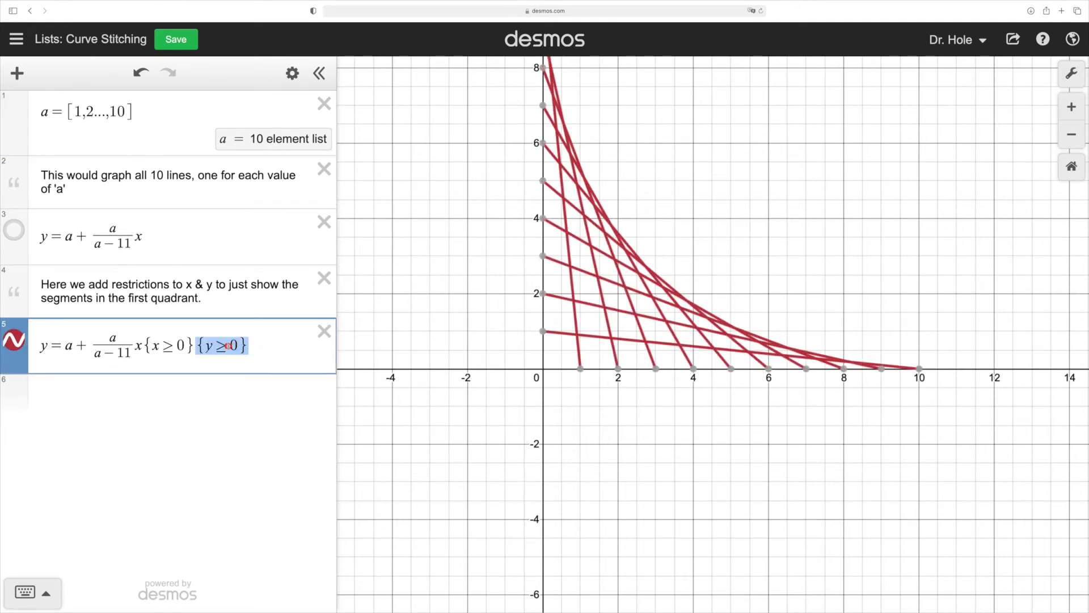
pyautogui.press('BackSpace')
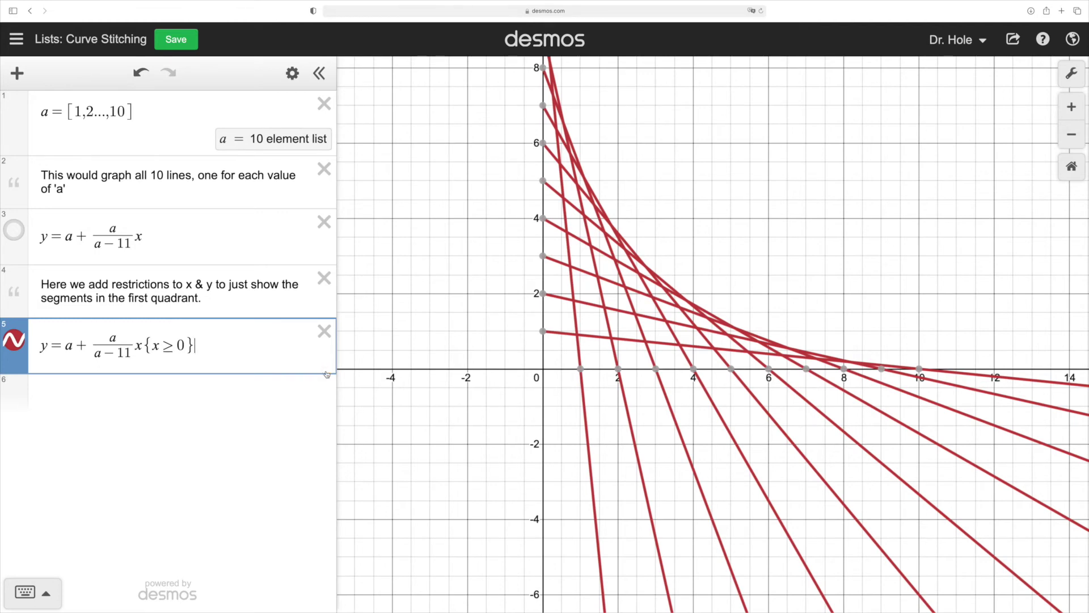
pyautogui.write('{y>=0}')
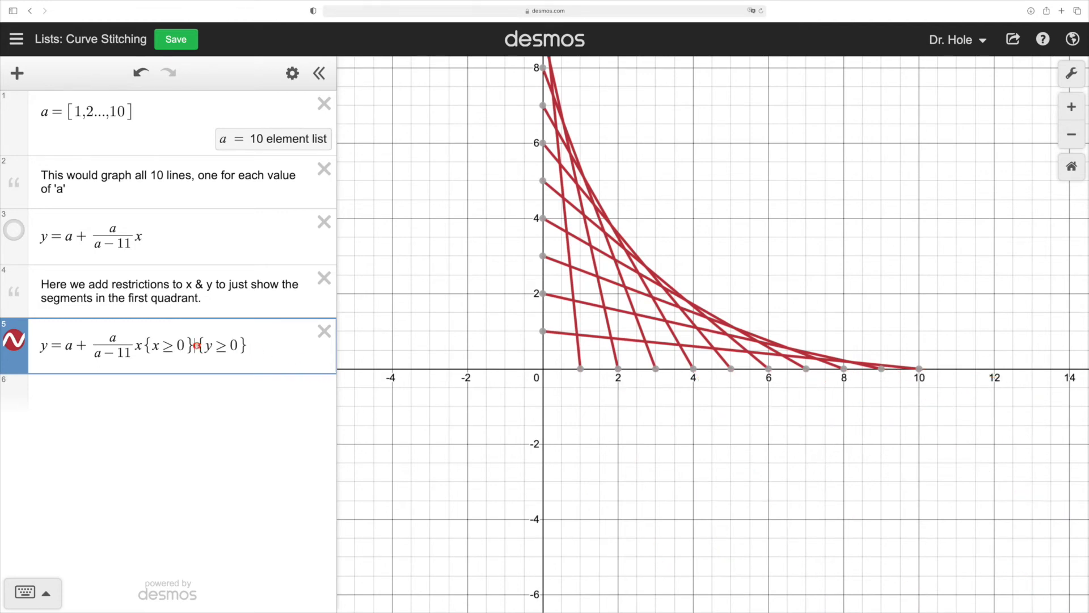
# Step: Delete the {x ≥ 0} restriction from the restricted line equation, keeping {y ≥ 0}
pyautogui.moveTo(192, 345); pyautogui.dragTo(178, 344)
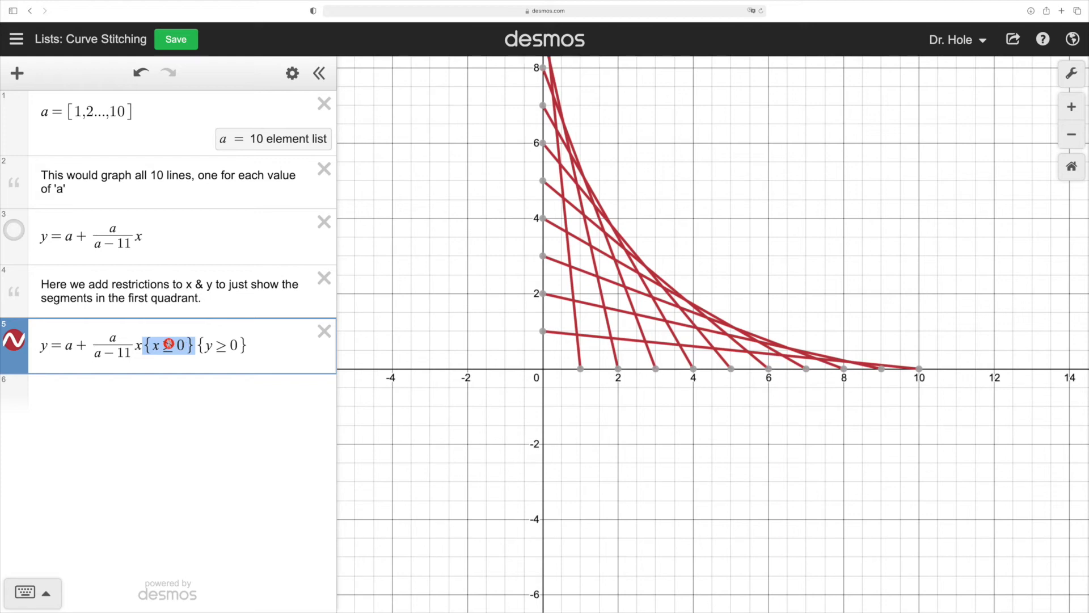
pyautogui.press('BackSpace')
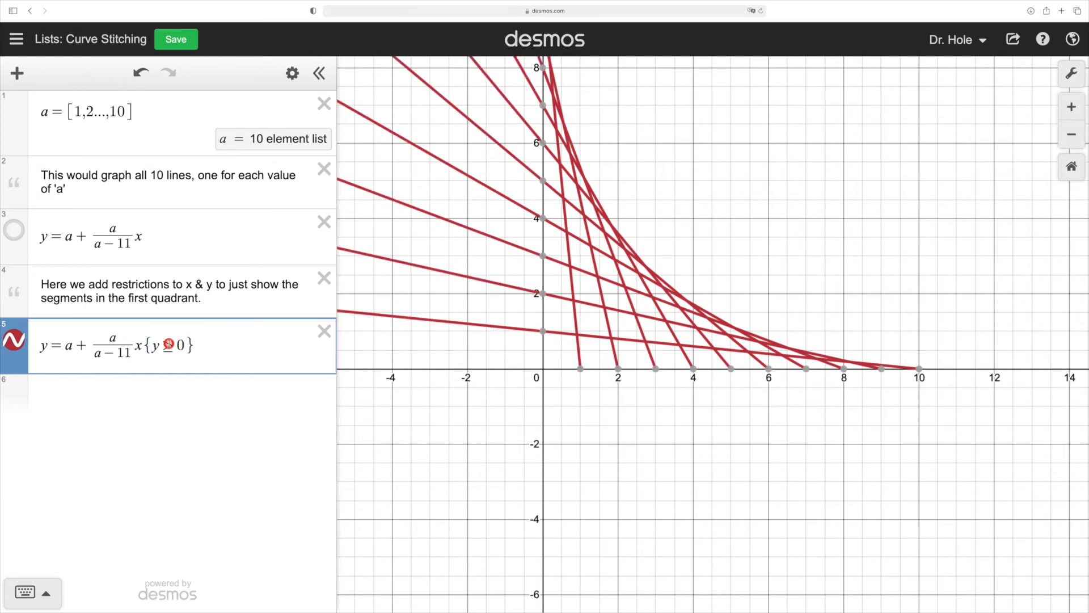
# Step: Restore the {x ≥ 0} restriction on the restricted line equation, and open the "Lists: Plotting a List of Points" example graph
pyautogui.press('super+z')
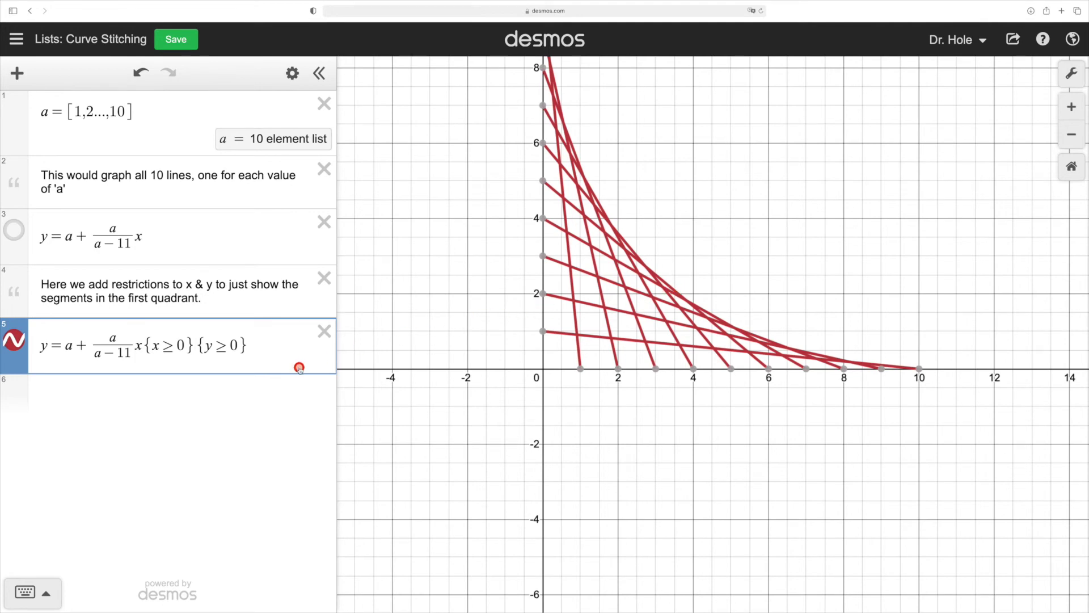
pyautogui.click(16, 38)
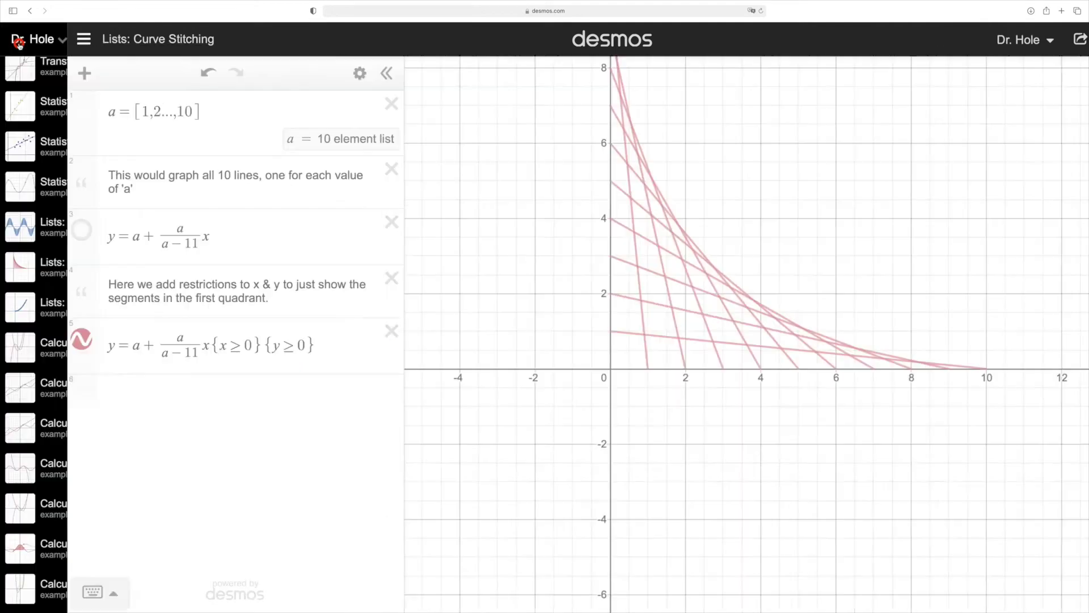
pyautogui.click(52, 305)
pyautogui.click(442, 441)
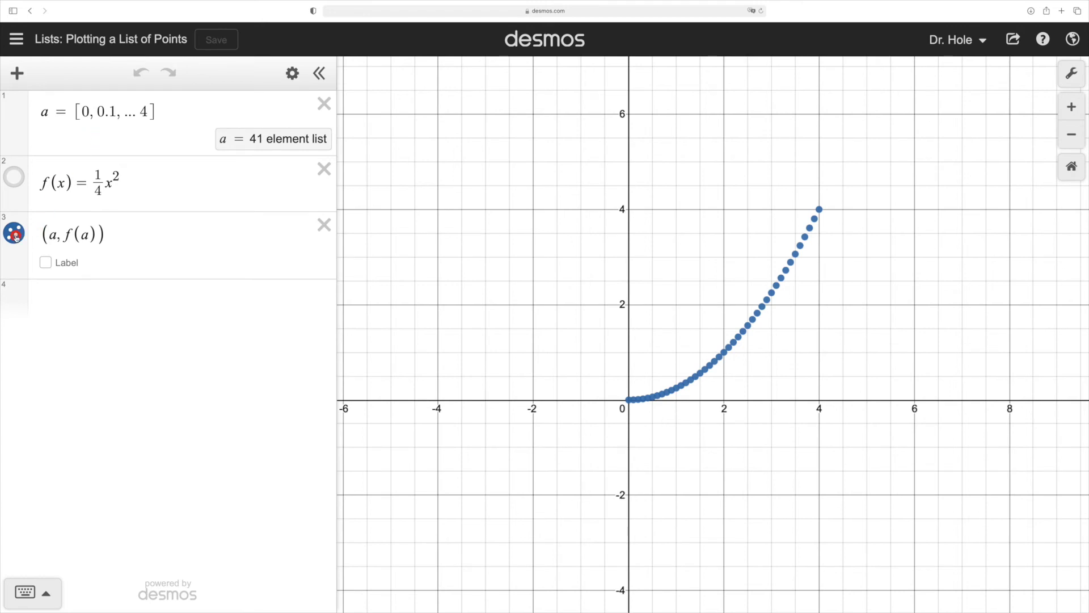
# Step: Show the parabola f(x), and hide and show the (a, f(a)) points once
pyautogui.click(8, 177)
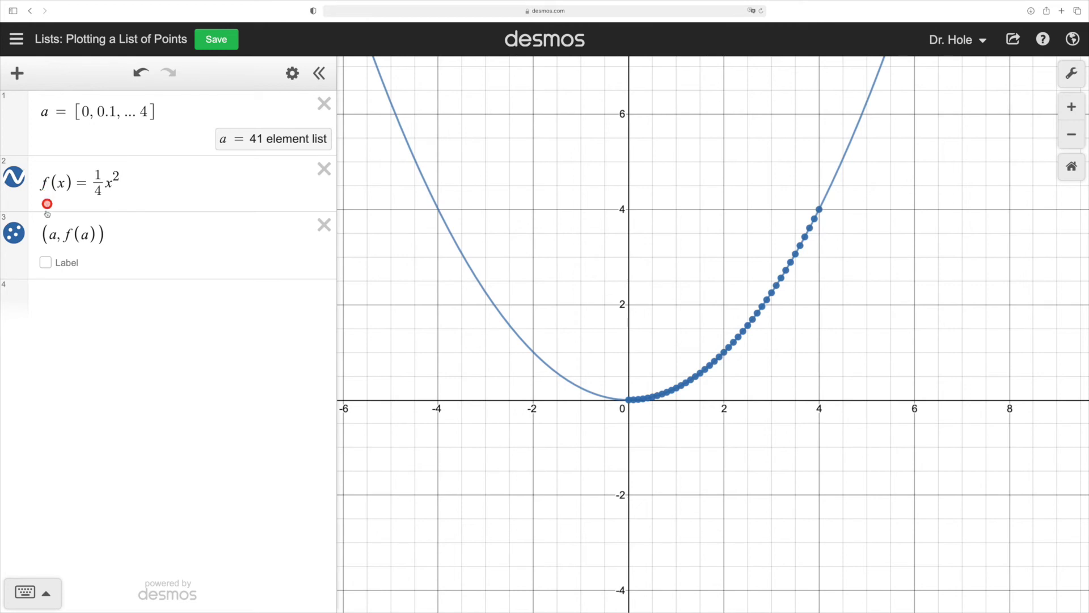
pyautogui.click(14, 233)
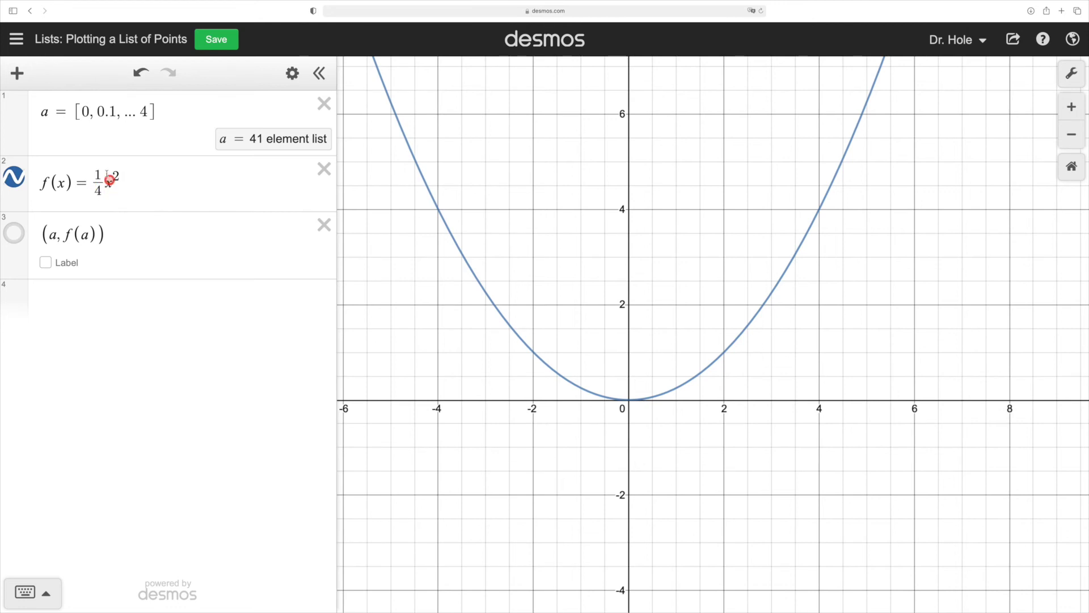
pyautogui.click(24, 237)
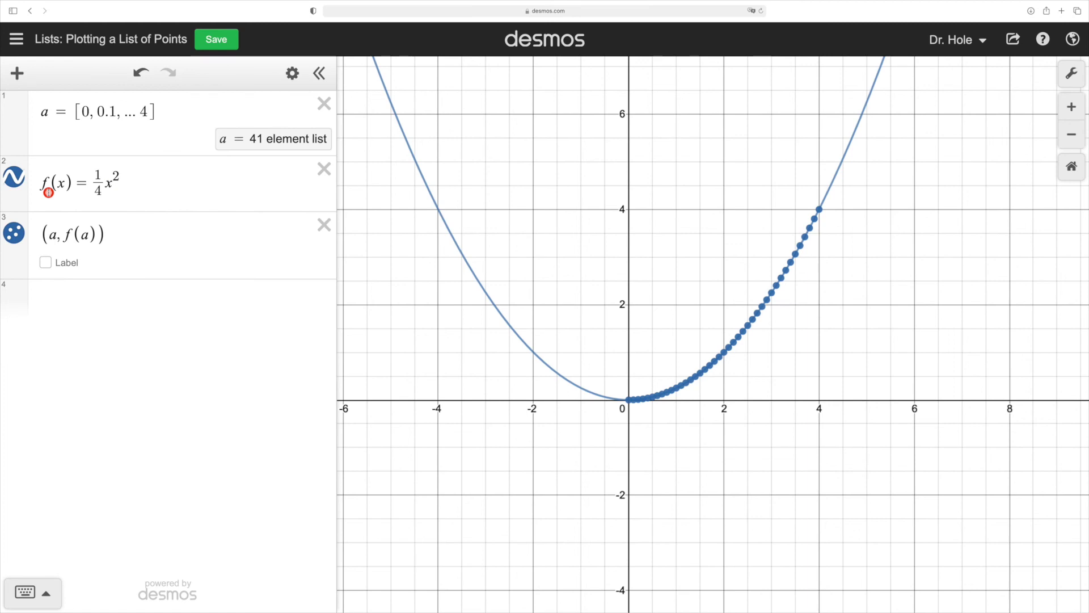
# Step: Turn on labels for the (a, f(a)) points and delete 0.1 from list a, making it [0, ... 4]
pyautogui.click(44, 262)
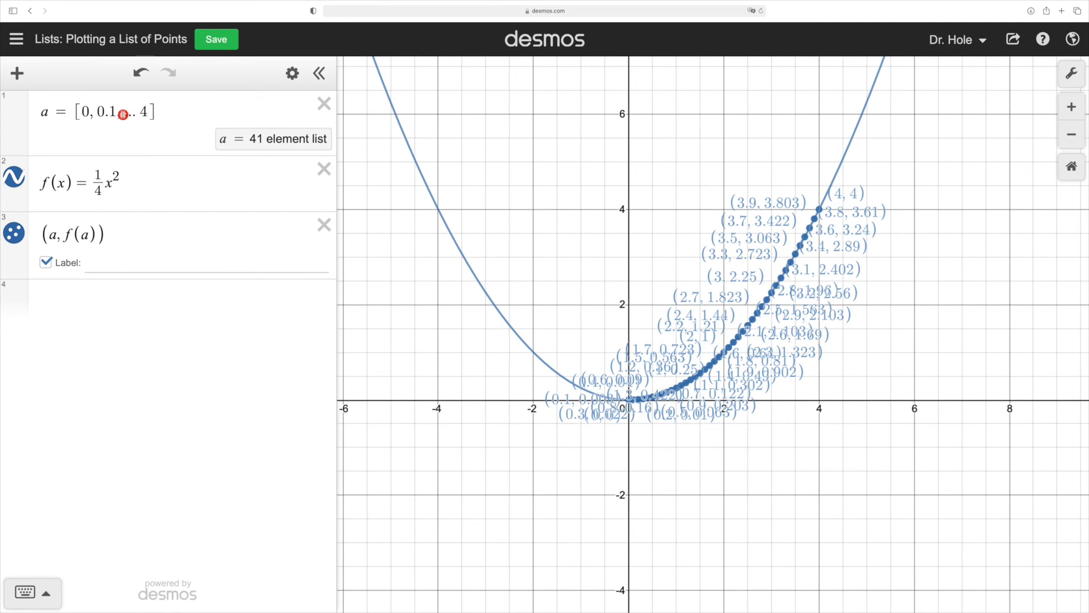
pyautogui.click(122, 115)
pyautogui.press('BackSpace')
pyautogui.press('BackSpace')
pyautogui.press('BackSpace')
pyautogui.press('BackSpace')
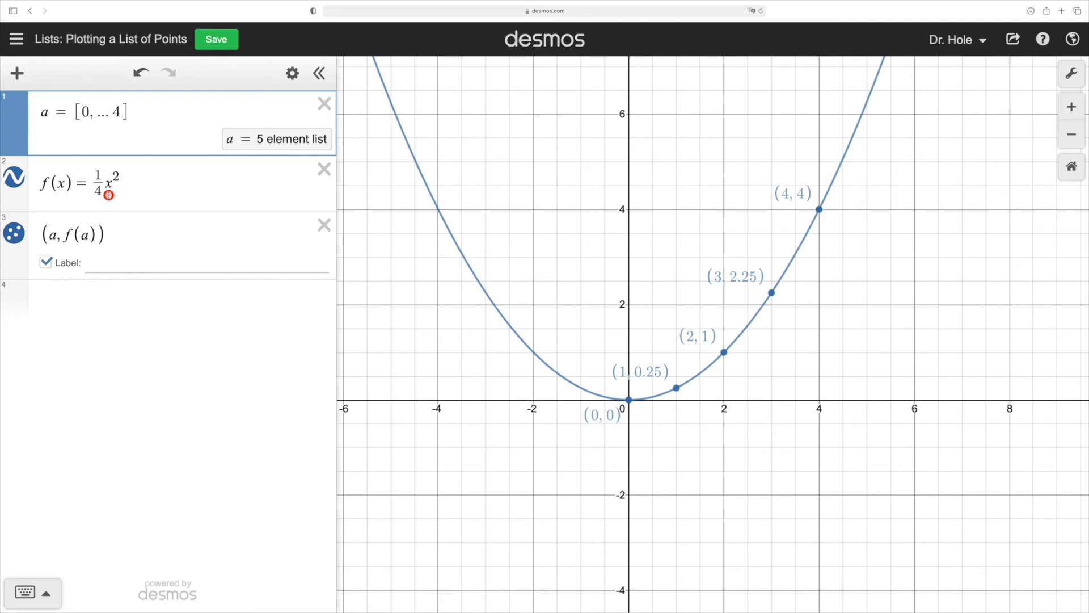
# Step: Hide the parabola f(x), and open the "Lists: Family of sin Curves" example graph
pyautogui.click(12, 179)
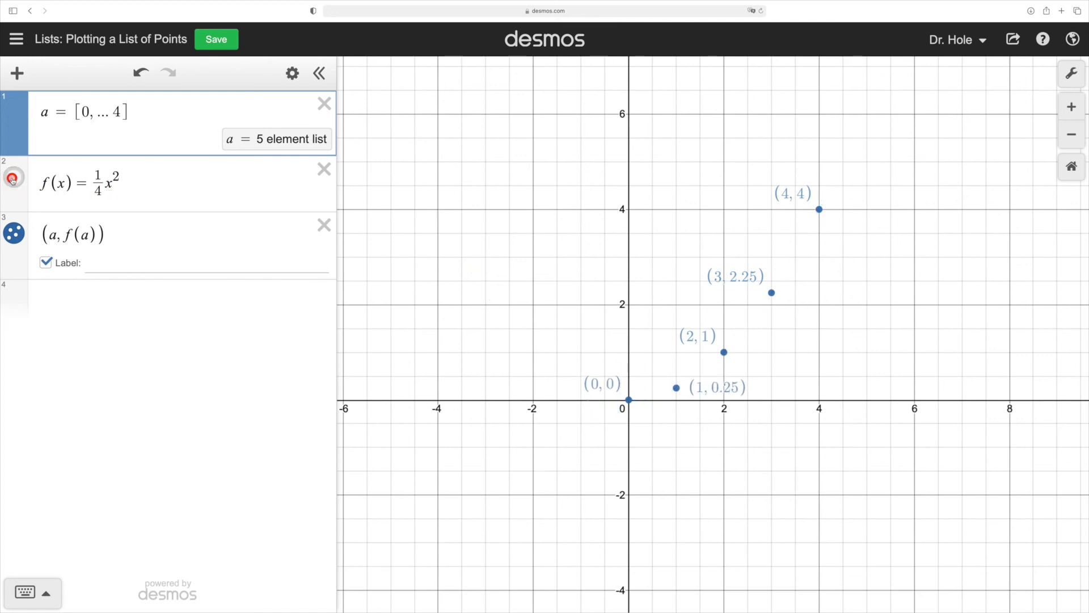
pyautogui.click(17, 39)
pyautogui.click(222, 42)
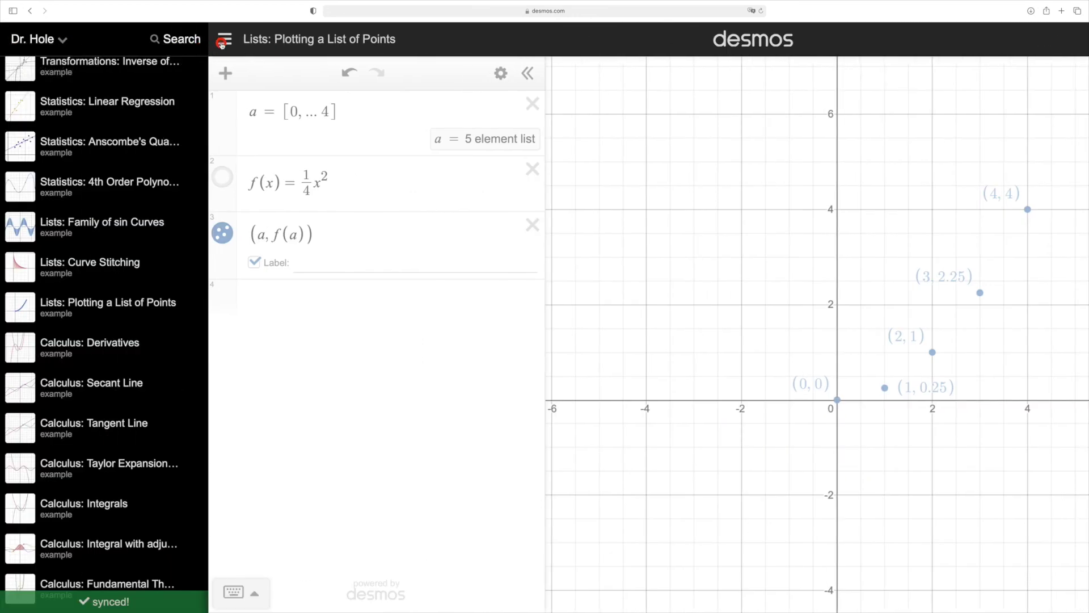
pyautogui.click(137, 218)
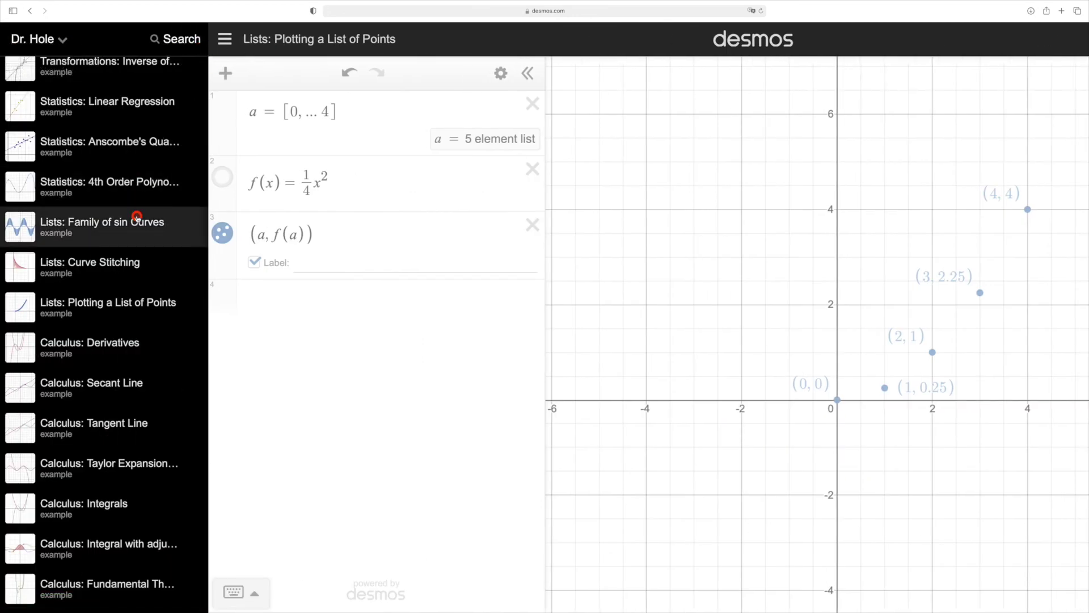